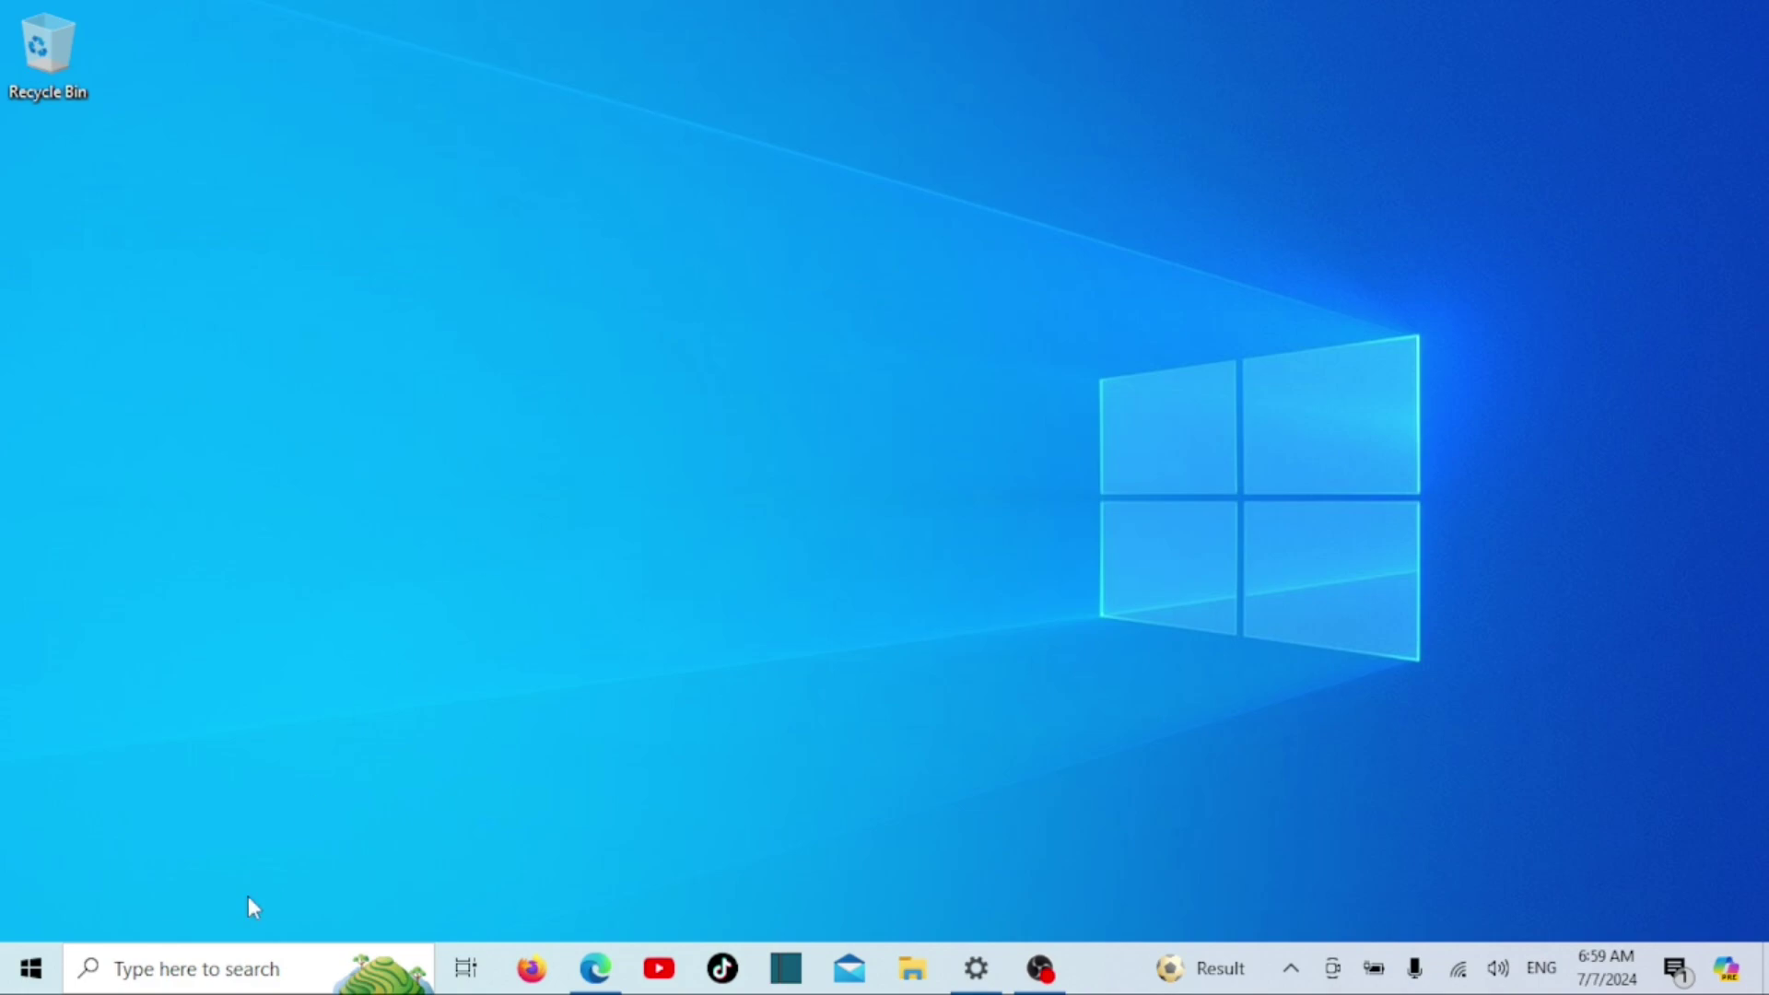
# Search for 'apps & features' and open the Apps & features settings page.
pyautogui.click(174, 969)
pyautogui.write('a')
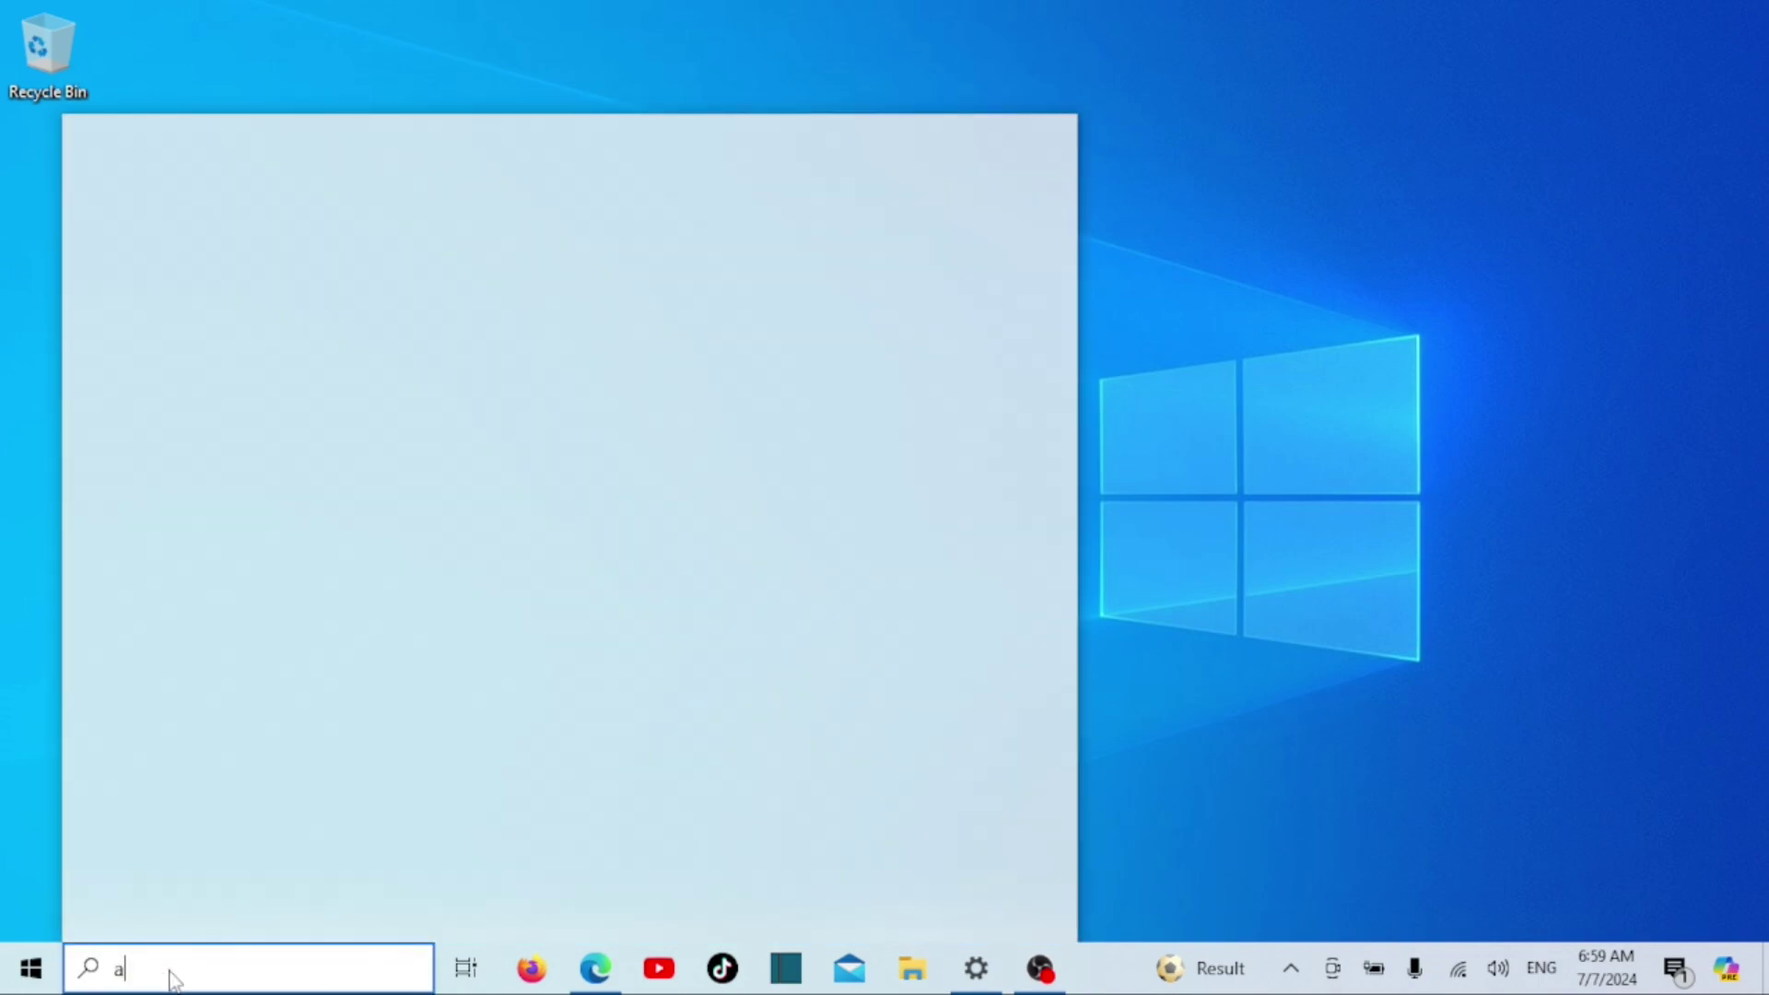
pyautogui.write('pps')
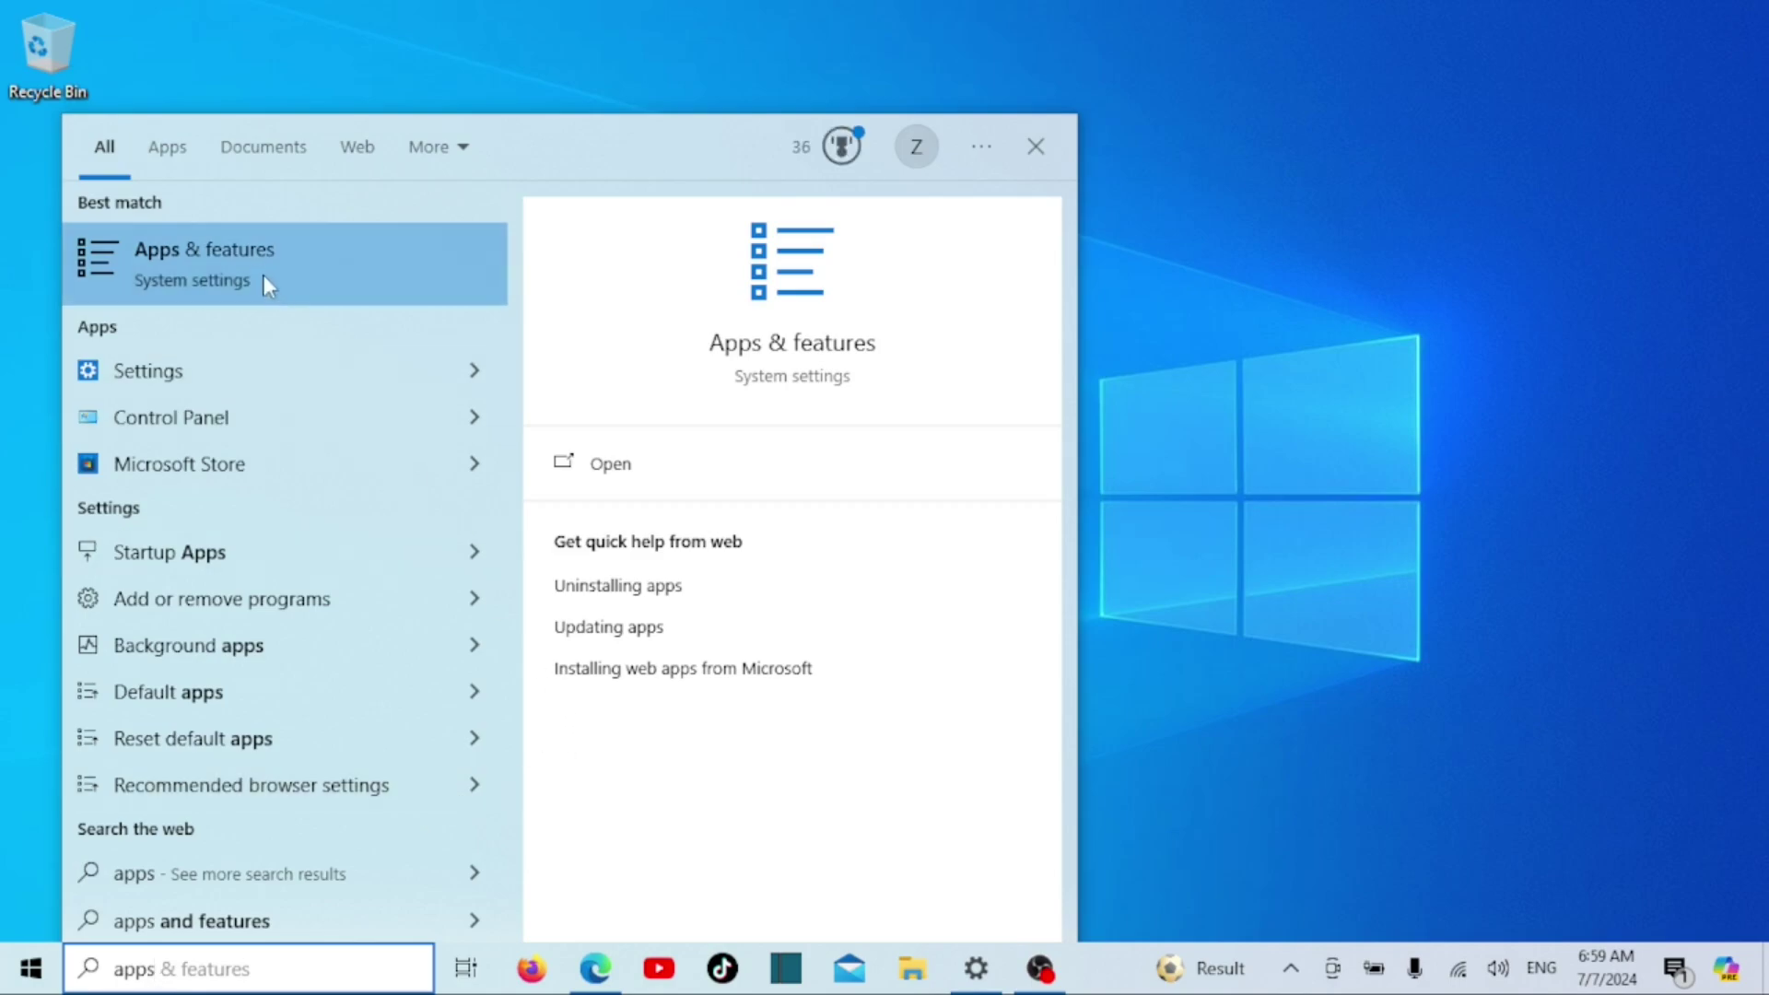
pyautogui.click(247, 257)
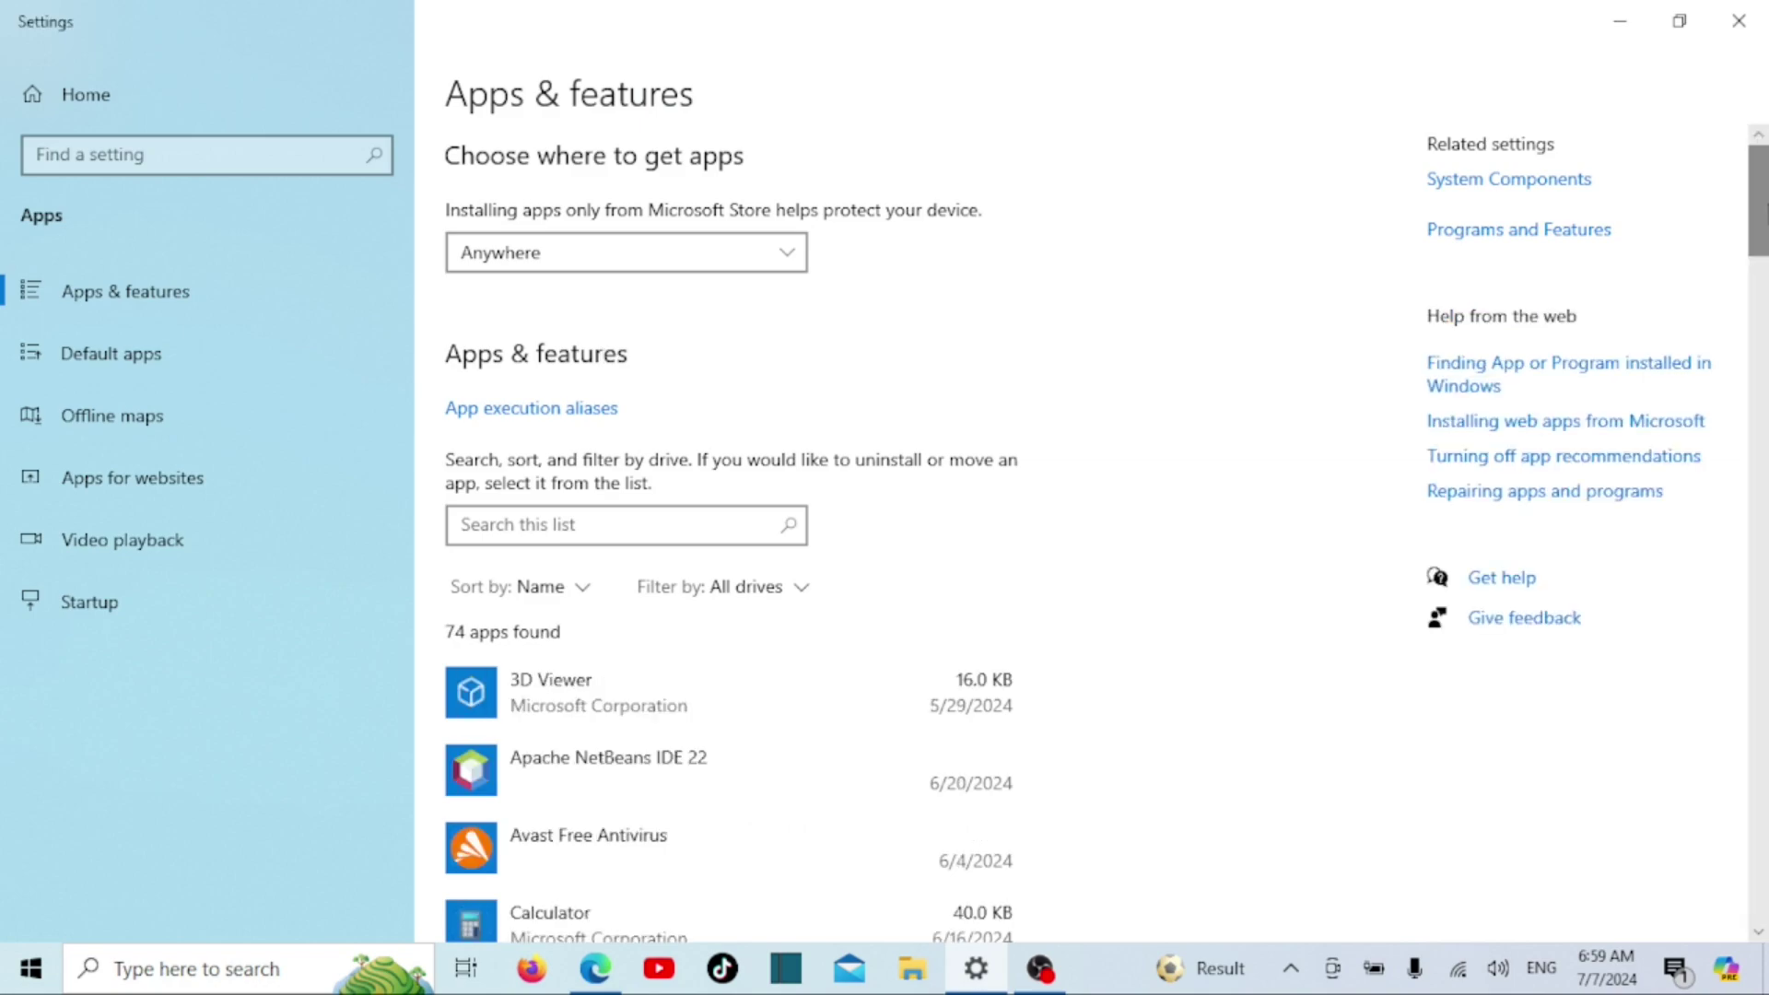
pyautogui.scroll(-3, 604, 358)
pyautogui.scroll(-2, 732, 552)
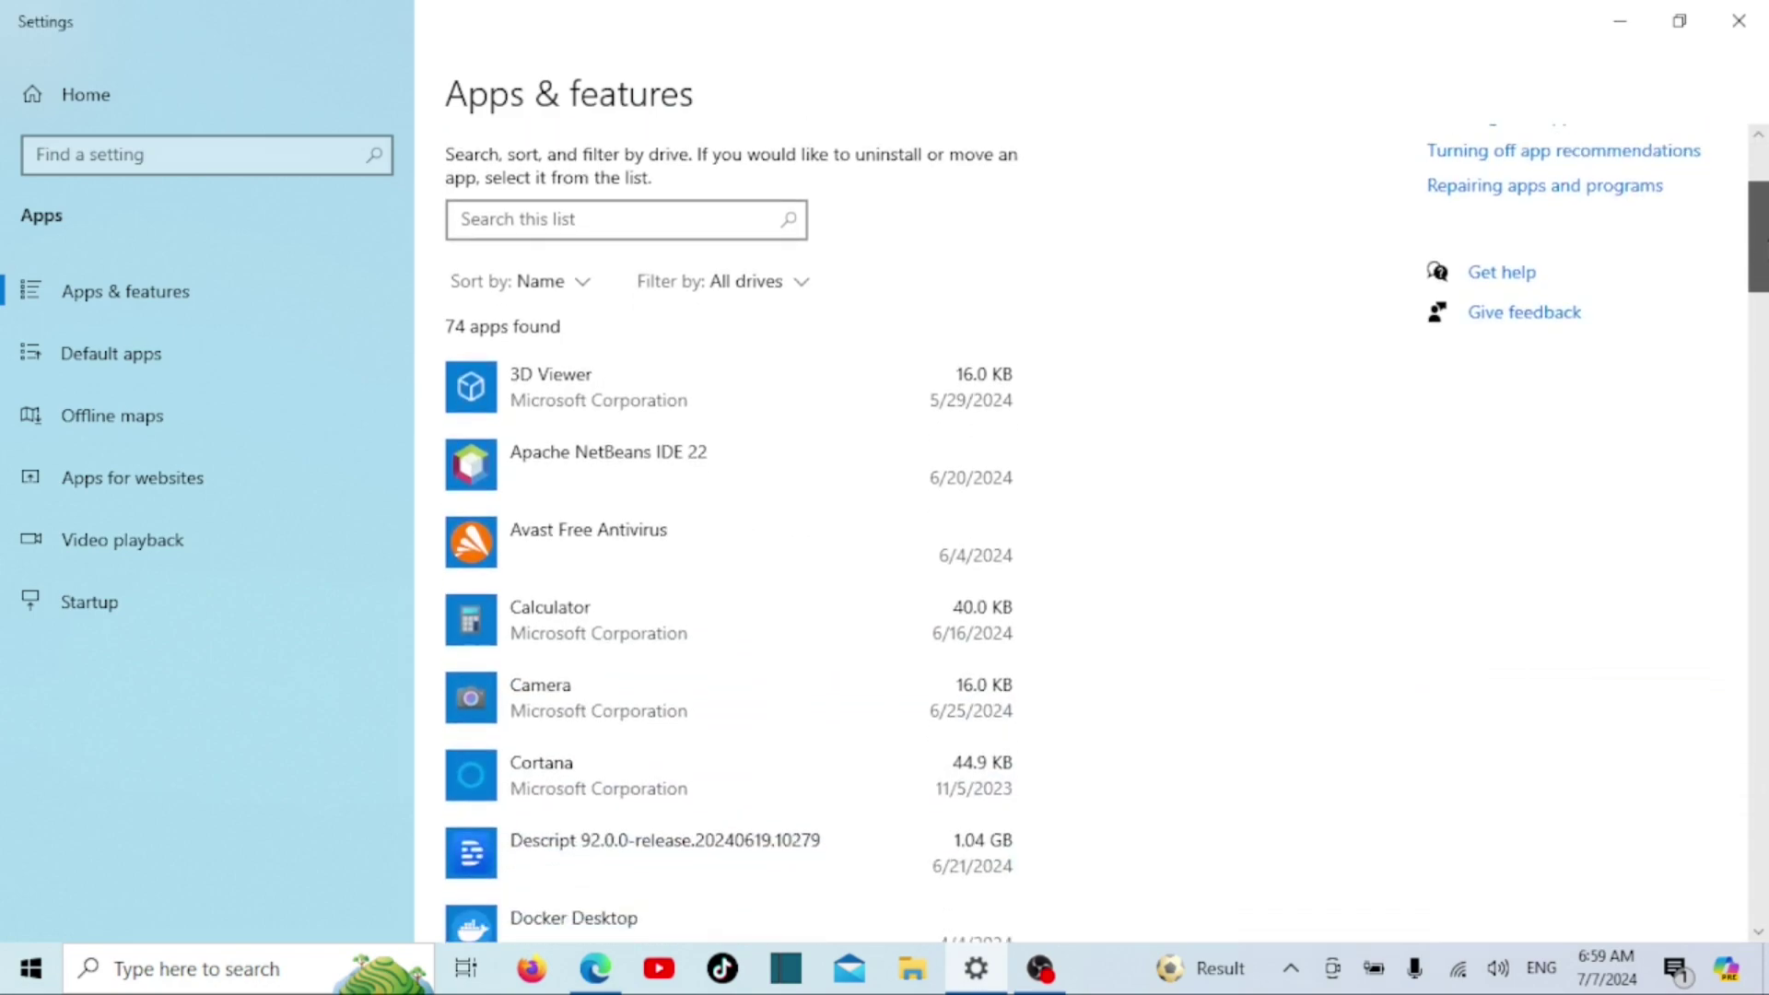
pyautogui.scroll(-2, 734, 554)
pyautogui.scroll(-2, 732, 553)
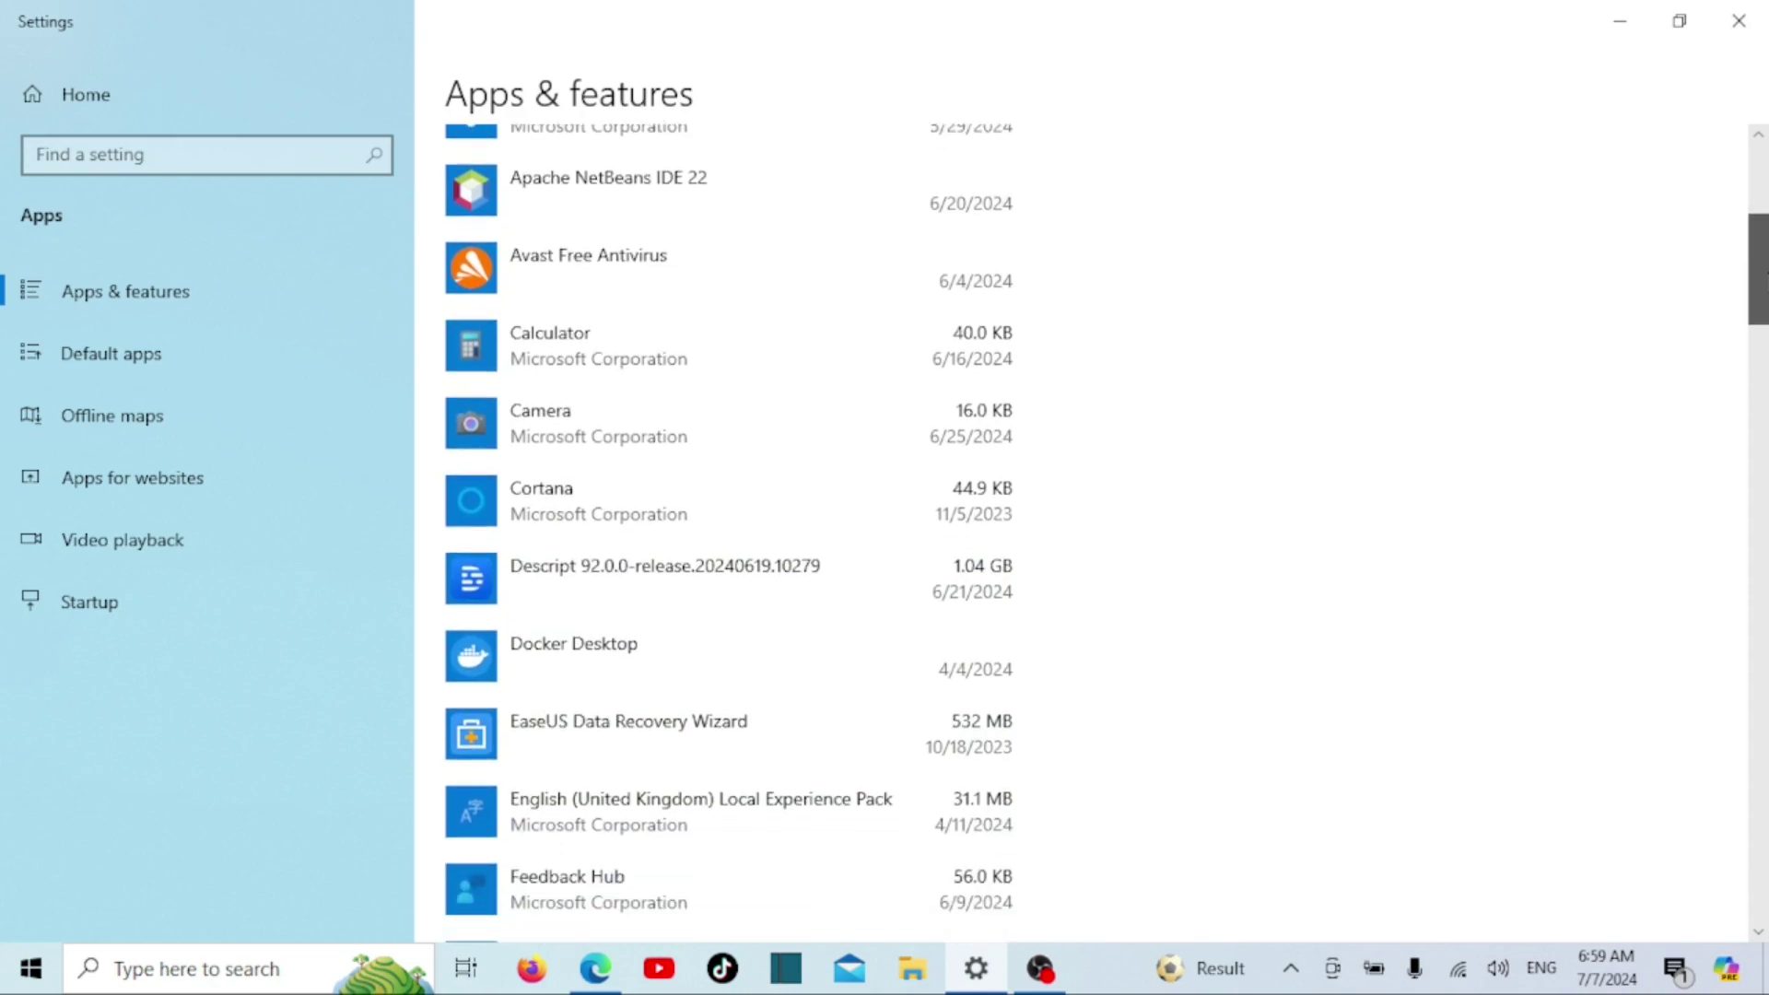
pyautogui.scroll(-2, 732, 552)
pyautogui.scroll(-3, 732, 553)
pyautogui.scroll(-1, 733, 553)
pyautogui.scroll(-1, 733, 554)
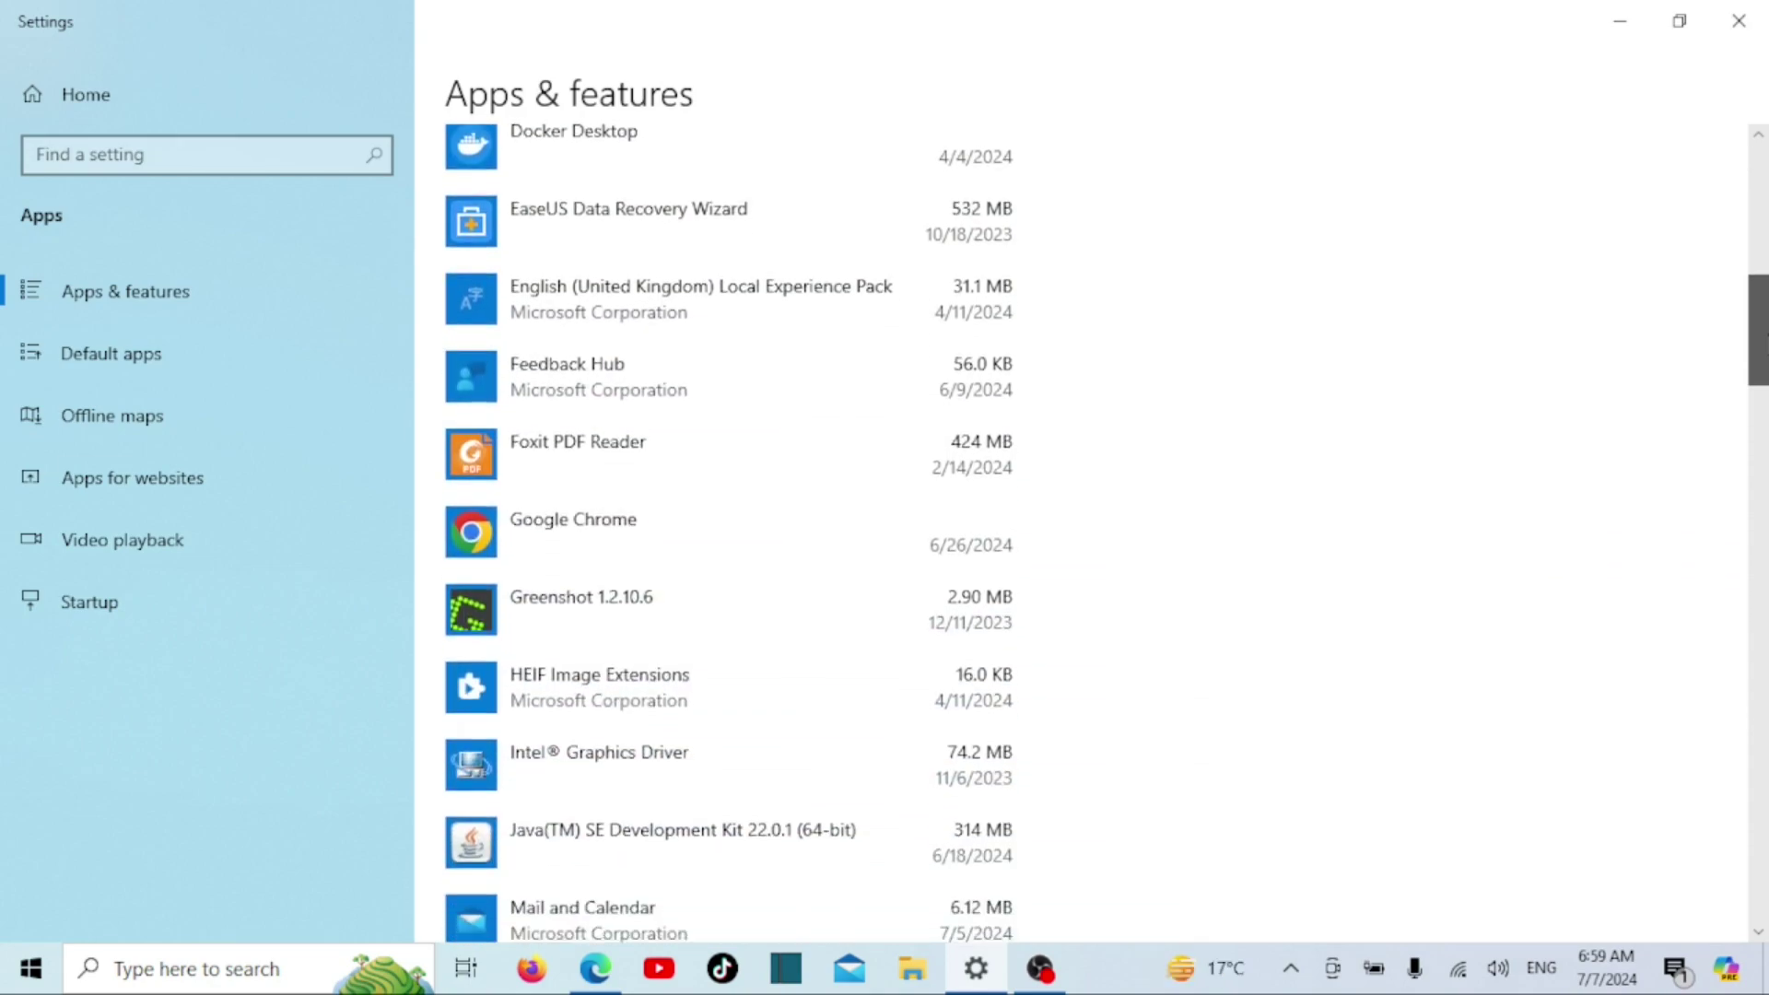
pyautogui.scroll(-2, 732, 553)
pyautogui.scroll(-1, 733, 554)
pyautogui.scroll(-1, 732, 553)
pyautogui.scroll(-1, 733, 552)
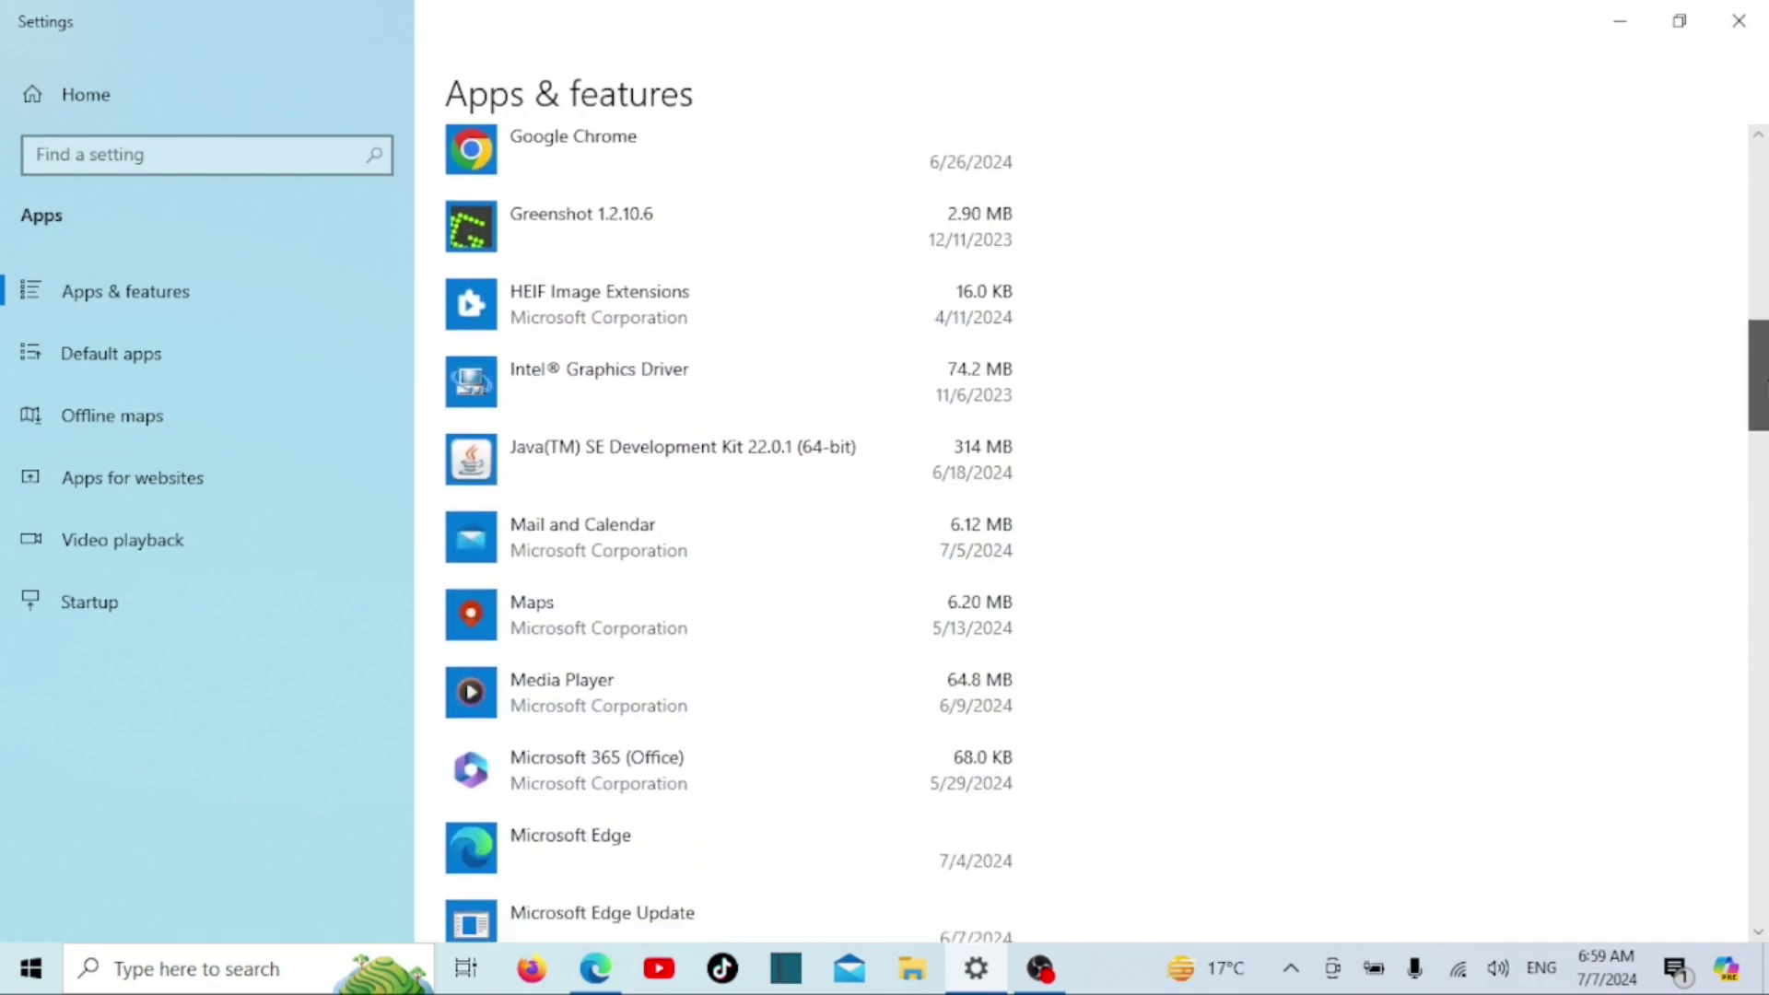
pyautogui.scroll(-1, 733, 553)
pyautogui.scroll(-1, 733, 553)
pyautogui.scroll(-2, 732, 553)
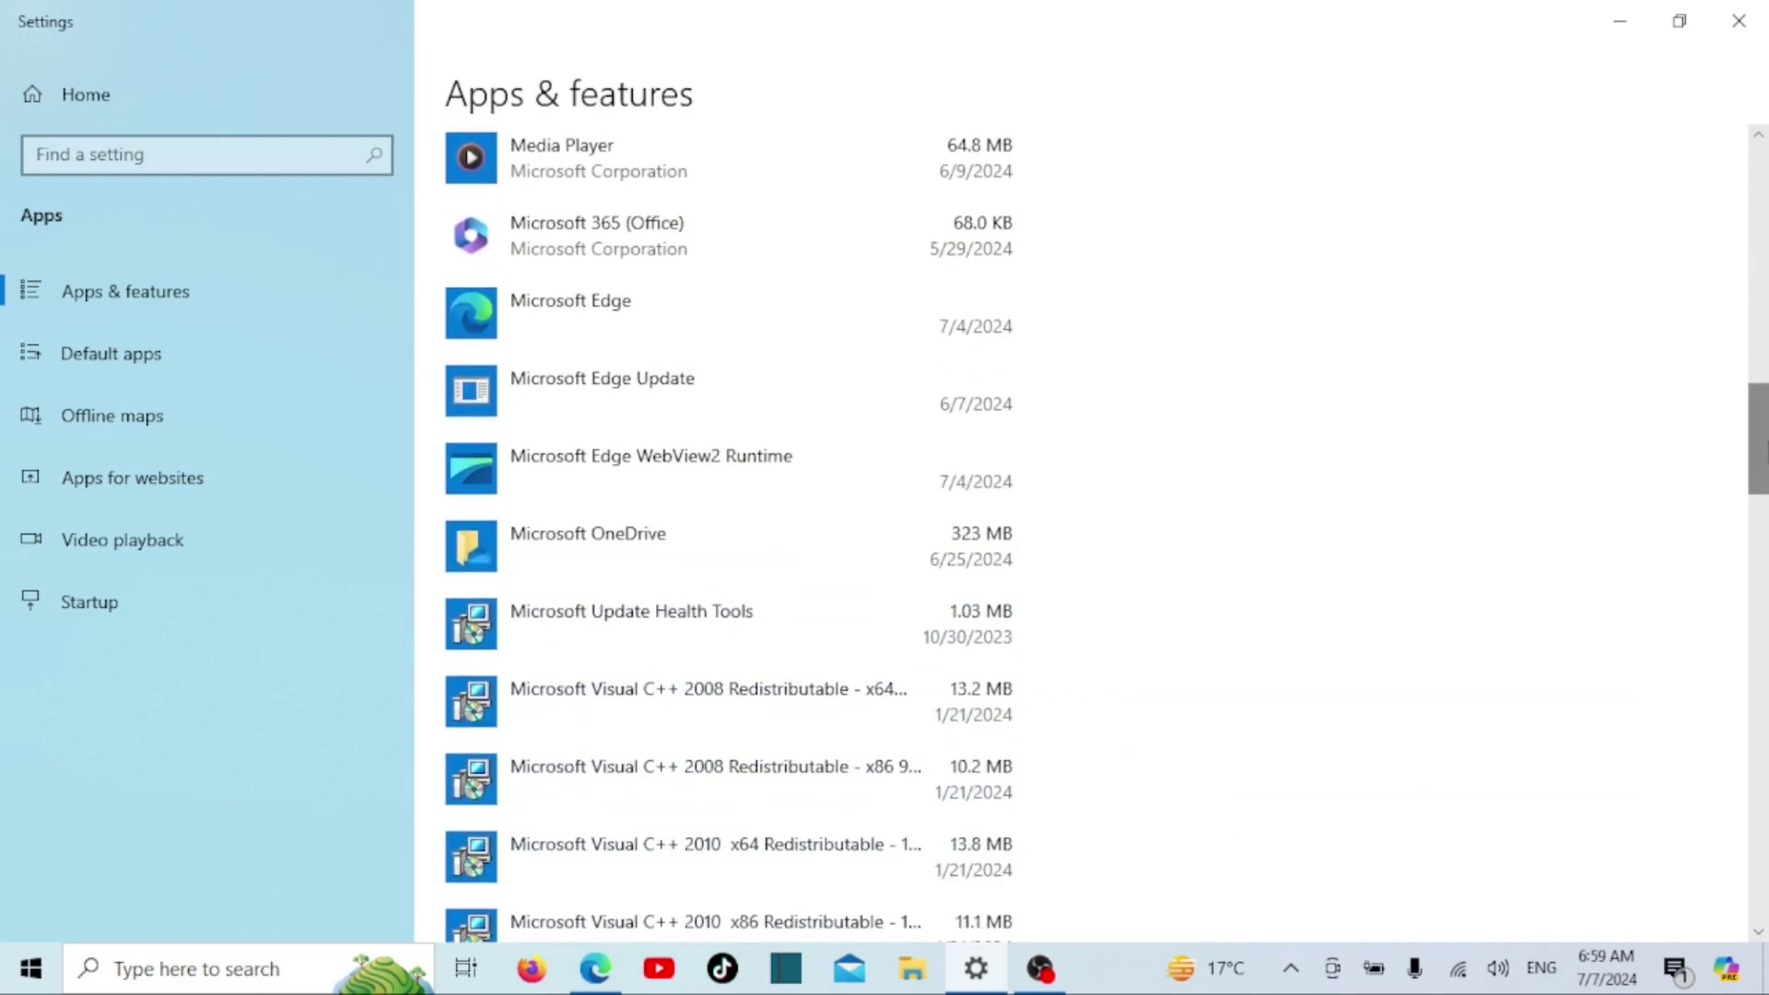
# Select Microsoft Edge in the installed apps list and launch its repair.
pyautogui.click(690, 308)
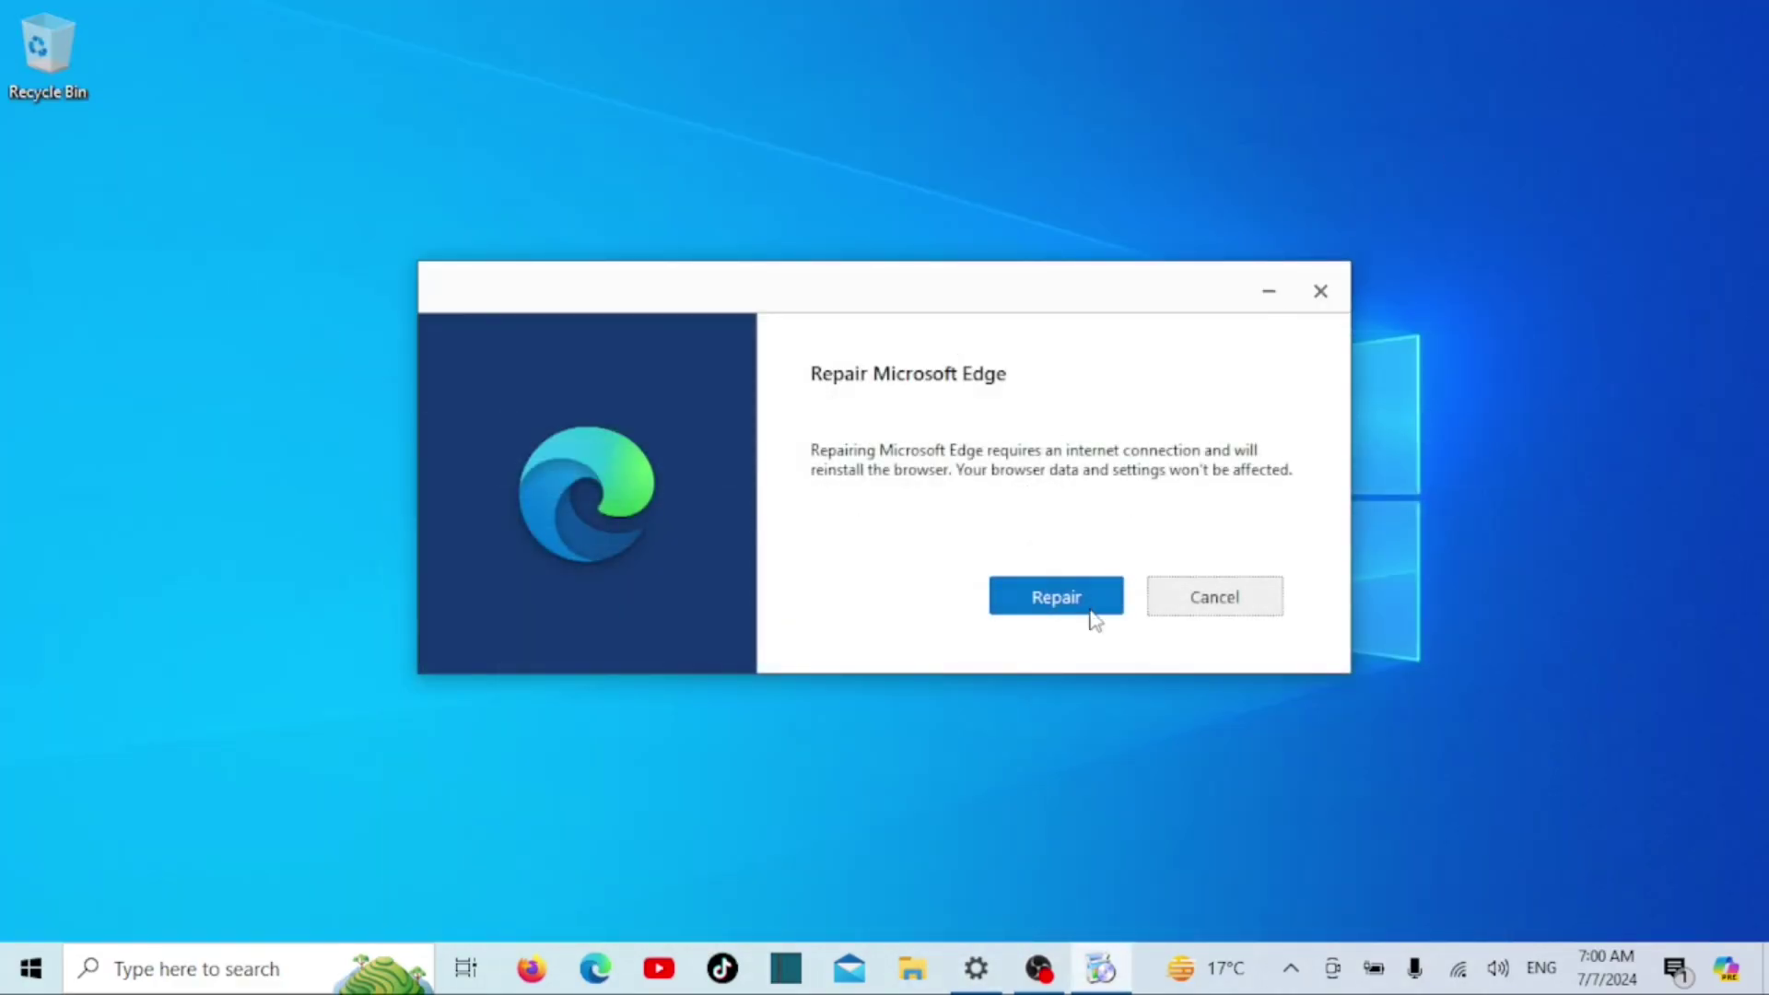
pyautogui.click(1056, 598)
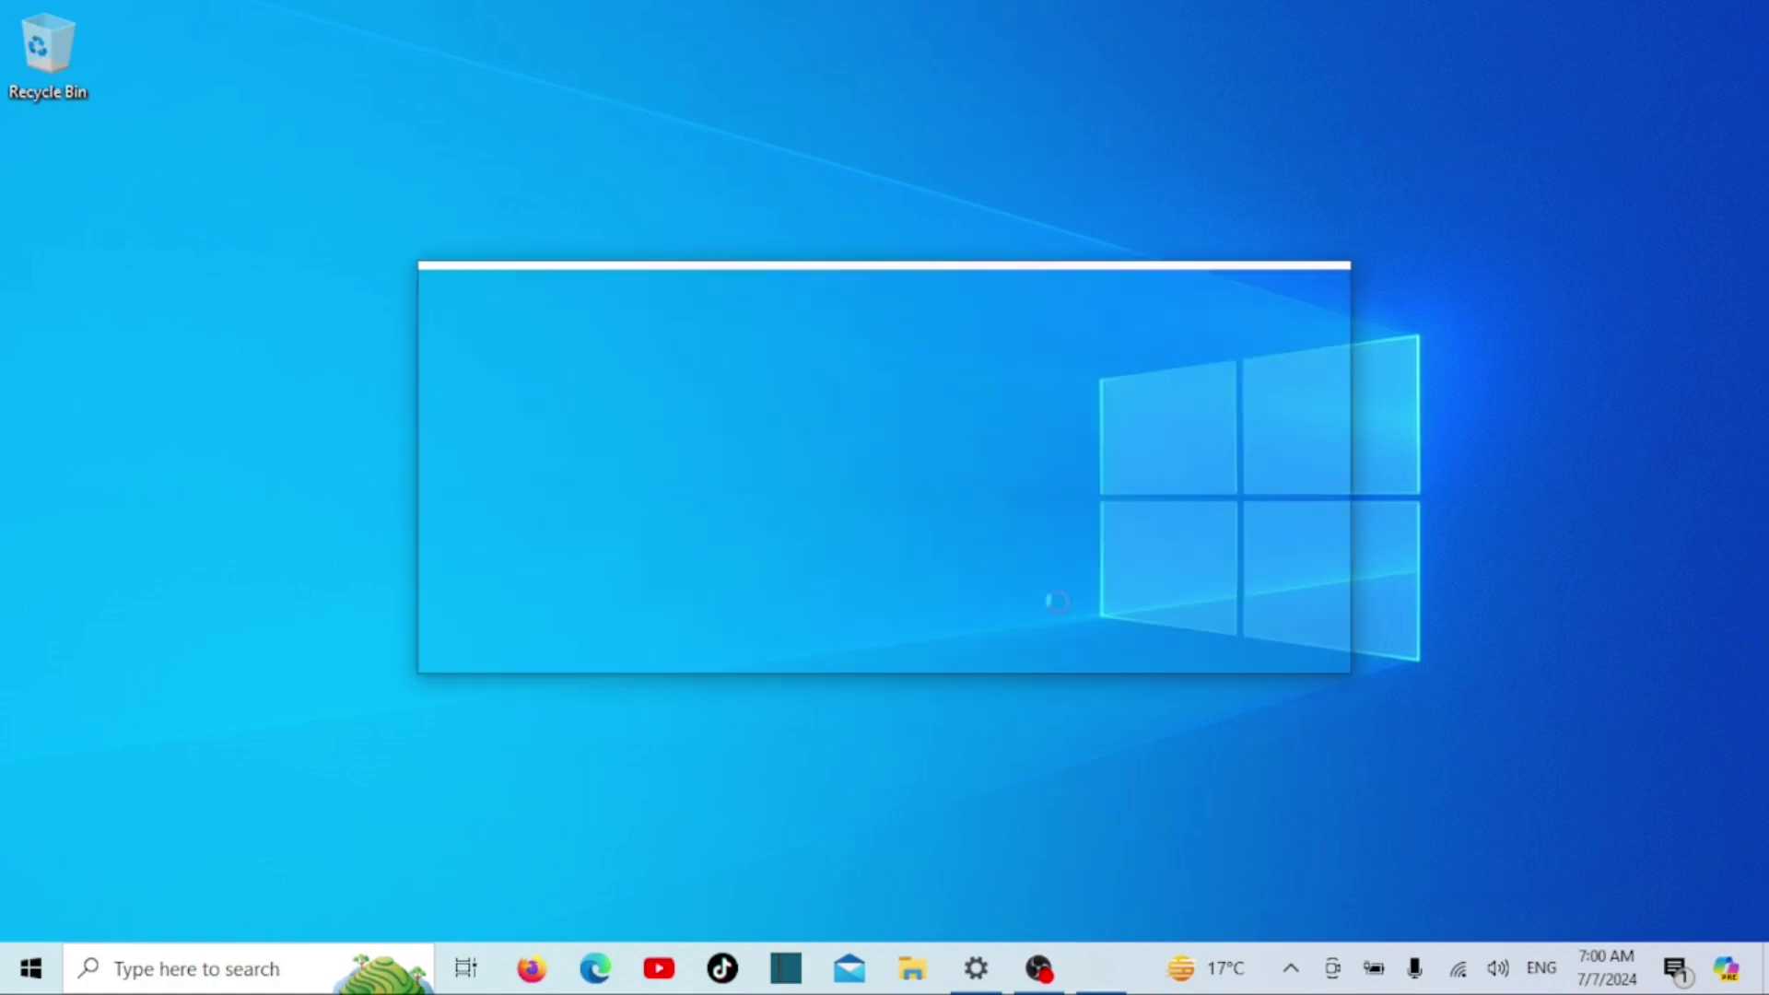